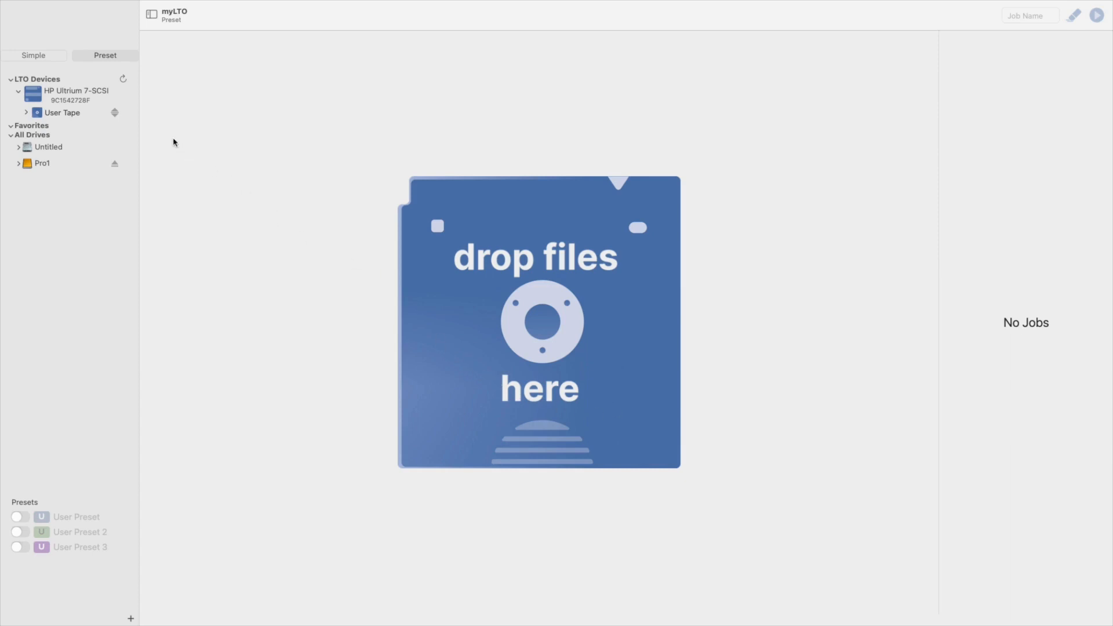
Step: Set up a simple copy job with Test Folder from the Pro1 drive as source and User Tape as destination
{"action": "left_click", "coordinate": [49, 58]}
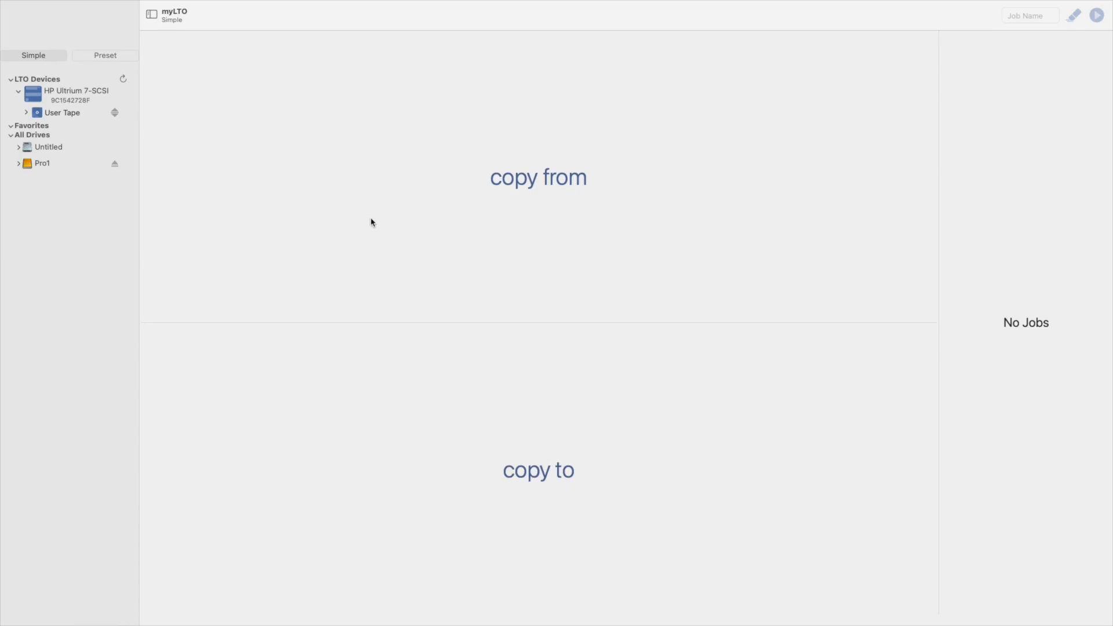
{"action": "left_click", "coordinate": [18, 164]}
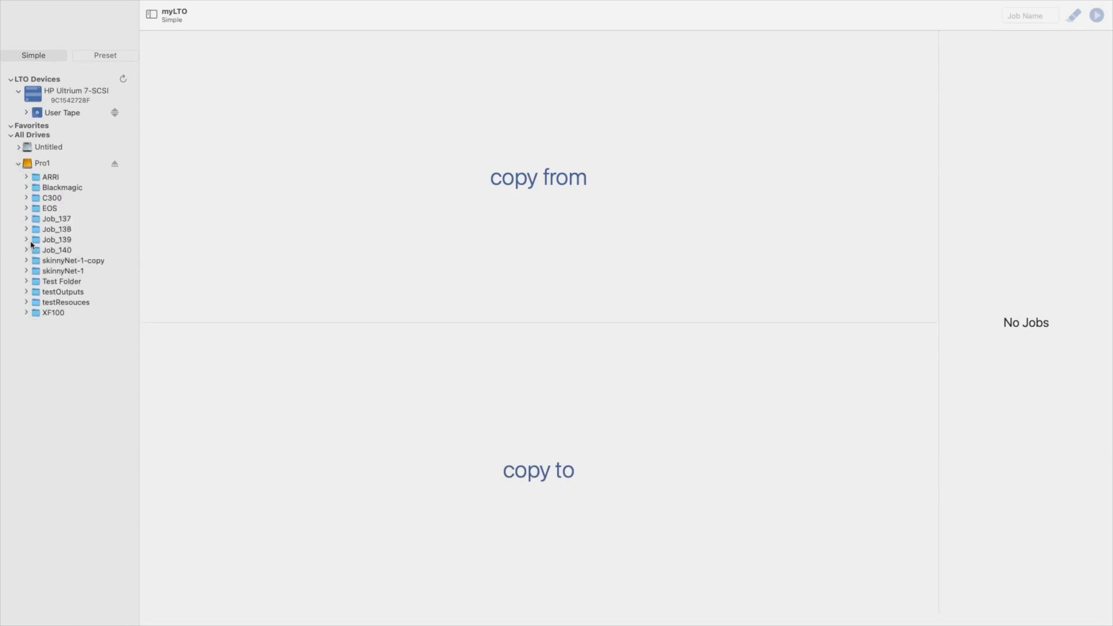
{"action": "left_click", "coordinate": [59, 284]}
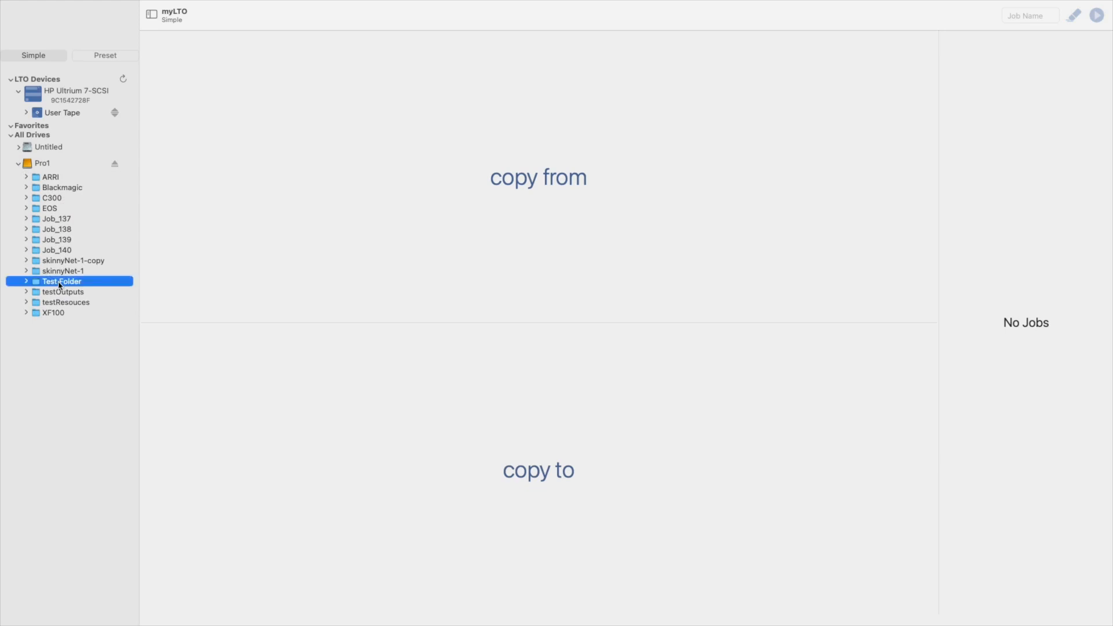
{"action": "left_click_drag", "start_coordinate": [59, 284], "coordinate": [266, 122]}
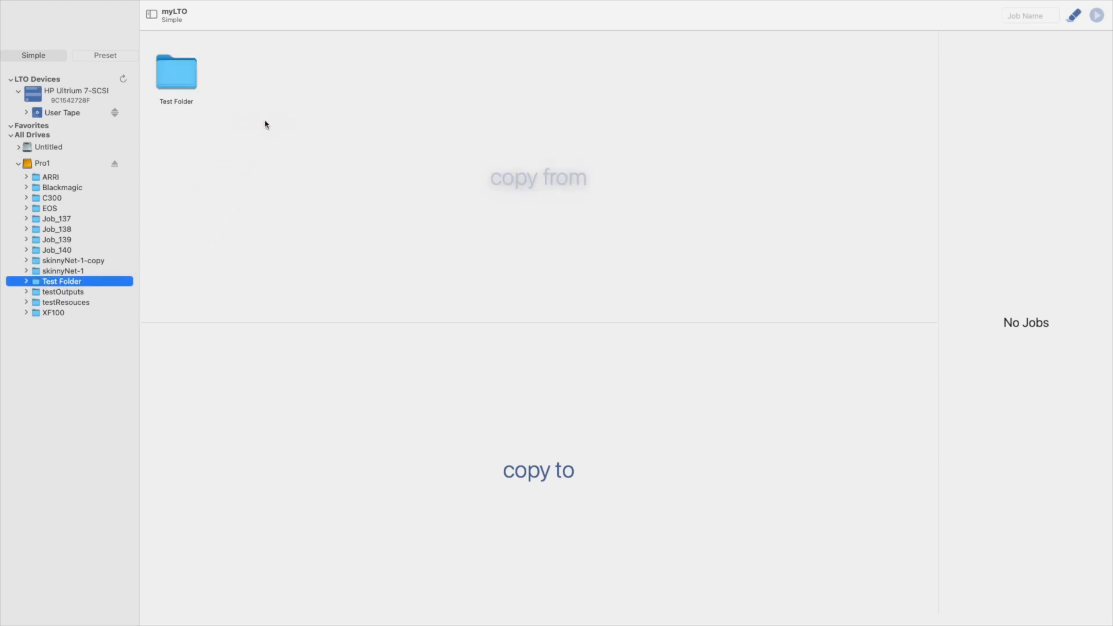
{"action": "right_click", "coordinate": [317, 137]}
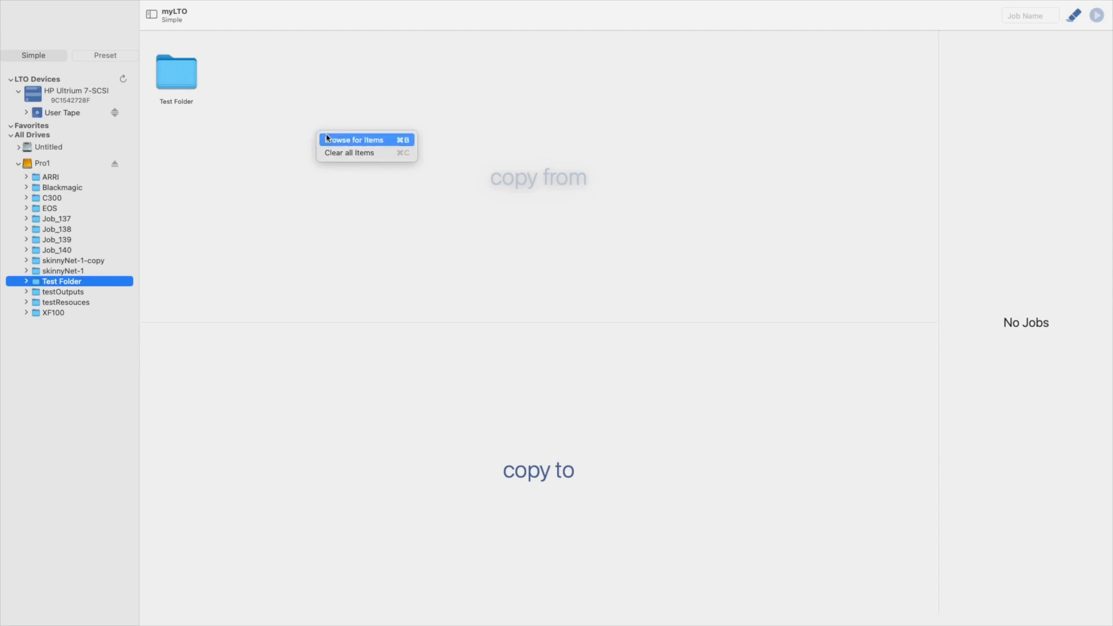
{"action": "left_click", "coordinate": [295, 141]}
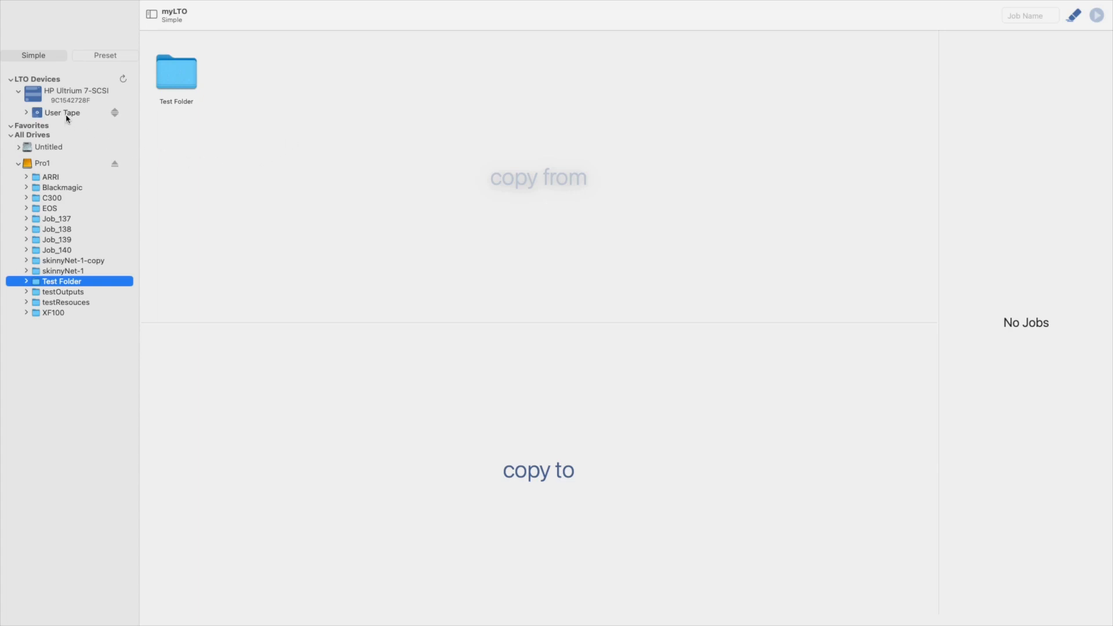
{"action": "left_click_drag", "start_coordinate": [66, 117], "coordinate": [220, 353]}
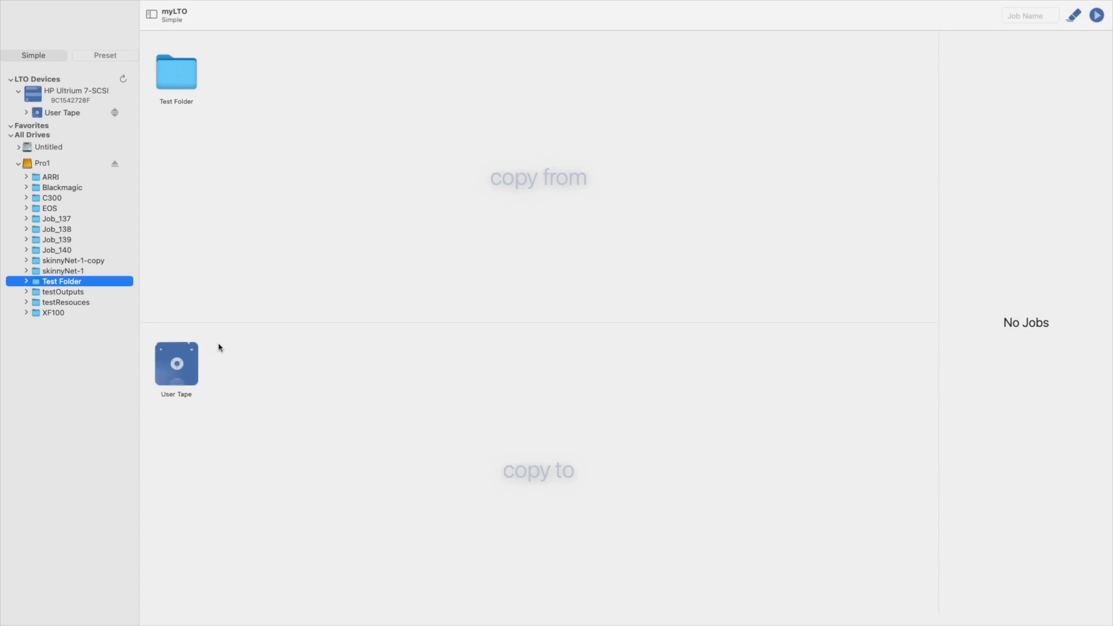
Step: Name the job Archive_16, start it, and close its progress view
{"action": "left_click", "coordinate": [1018, 18]}
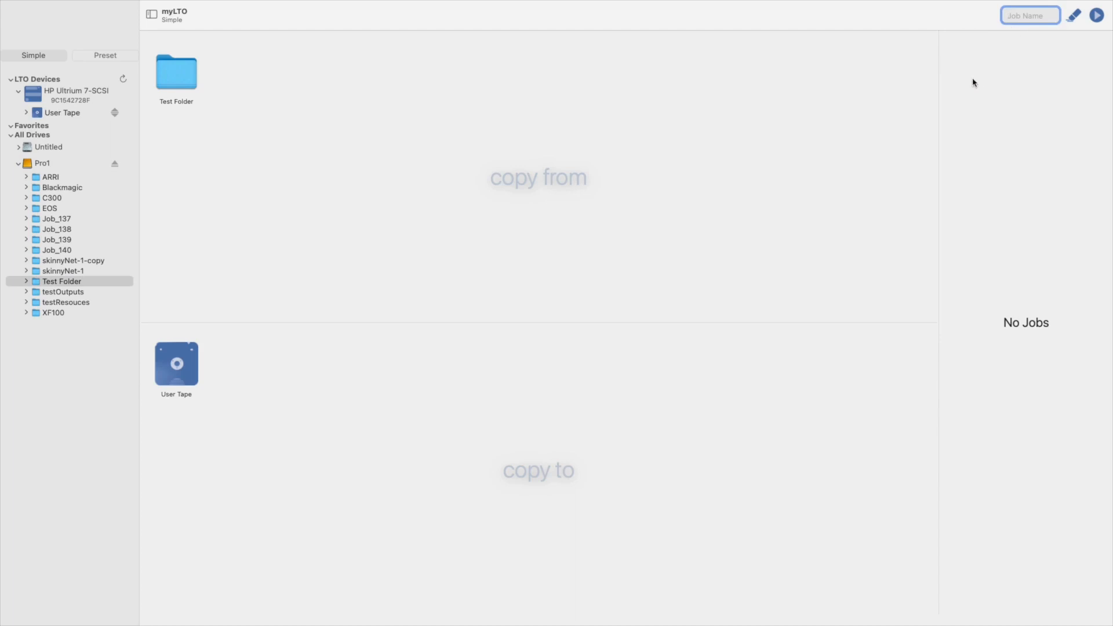
{"action": "type", "text": "Archive_16"}
{"action": "left_click", "coordinate": [1097, 17]}
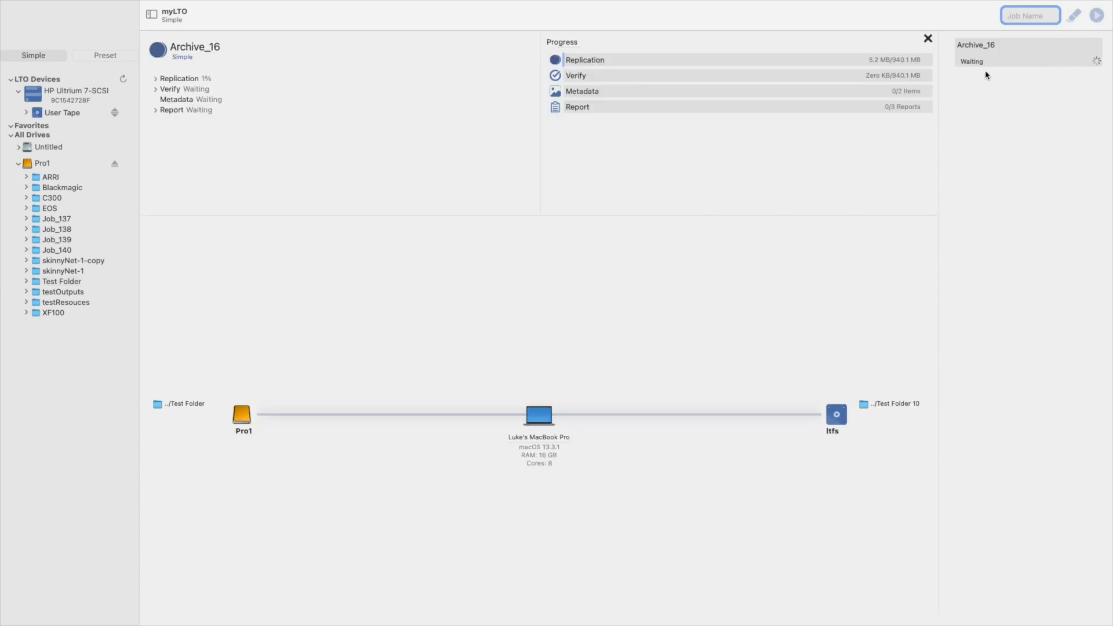
{"action": "left_click", "coordinate": [928, 39]}
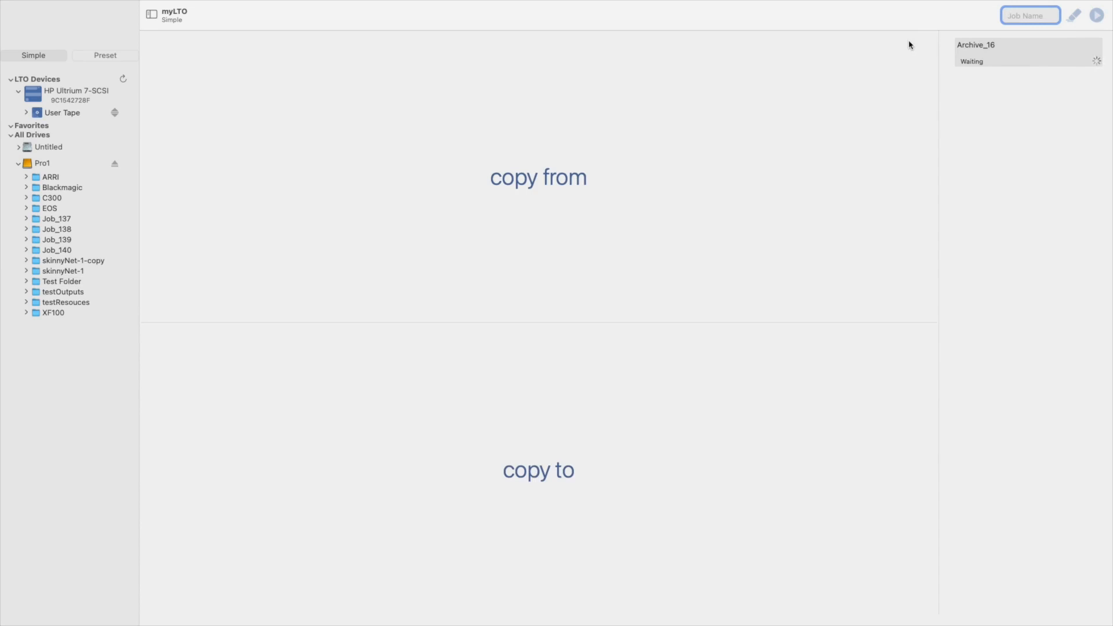
Step: Set up a simple restore with the Archive_03 and Archive_04 folders from User Tape as sources and Pro1 as destination
{"action": "left_click", "coordinate": [26, 113]}
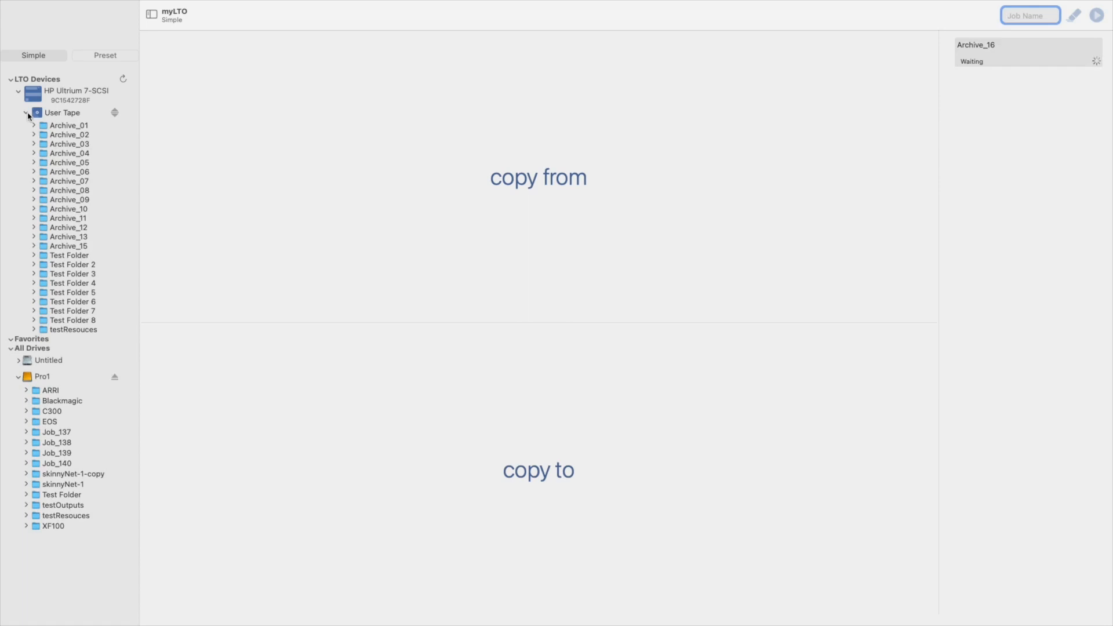
{"action": "left_click_drag", "start_coordinate": [67, 144], "coordinate": [238, 104]}
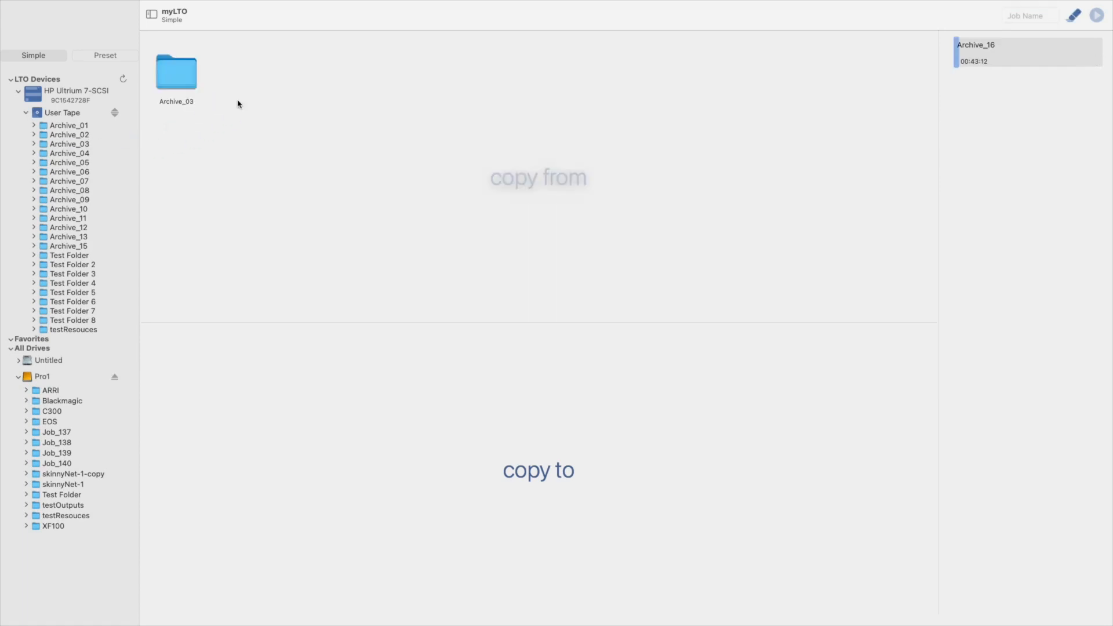
{"action": "left_click_drag", "start_coordinate": [82, 153], "coordinate": [278, 98]}
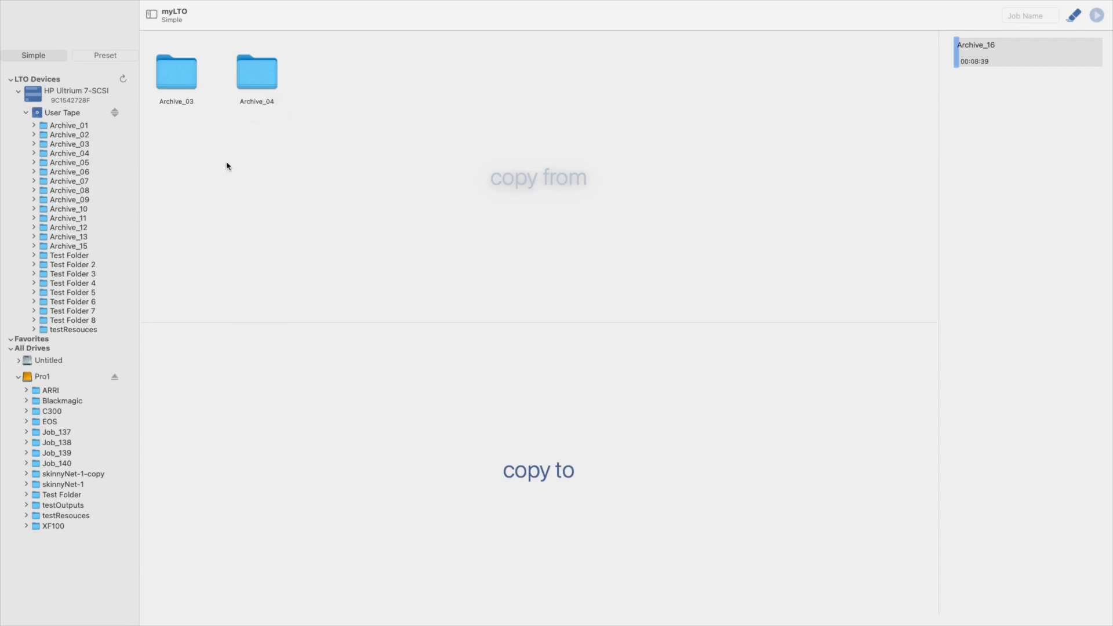
{"action": "left_click_drag", "start_coordinate": [42, 379], "coordinate": [261, 373]}
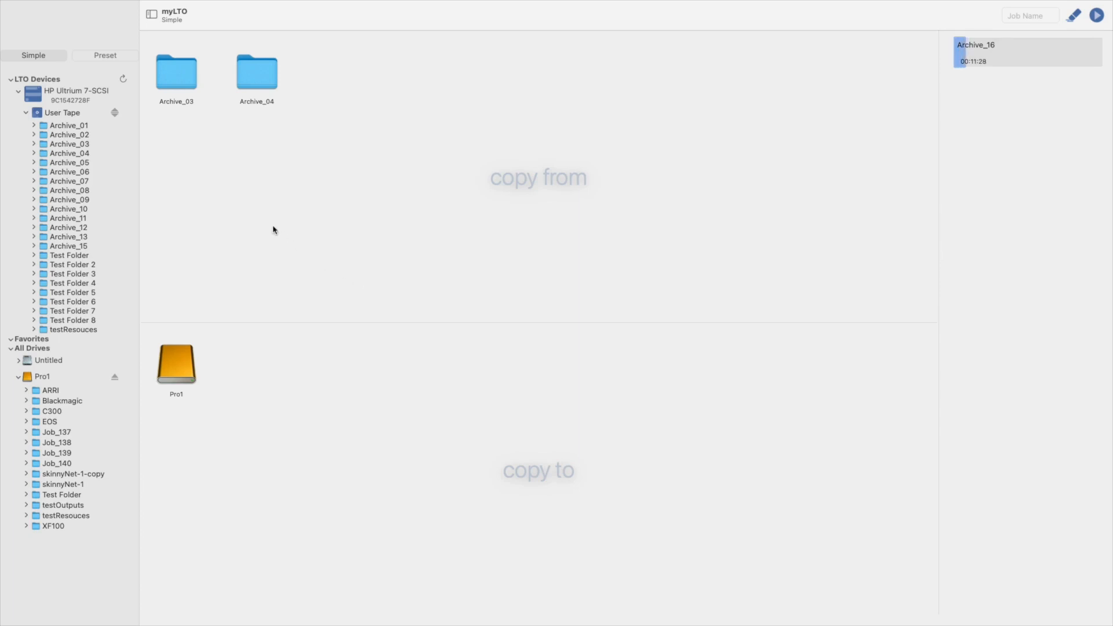
Step: Create a new preset named Project 01 with a green colour
{"action": "left_click", "coordinate": [117, 58]}
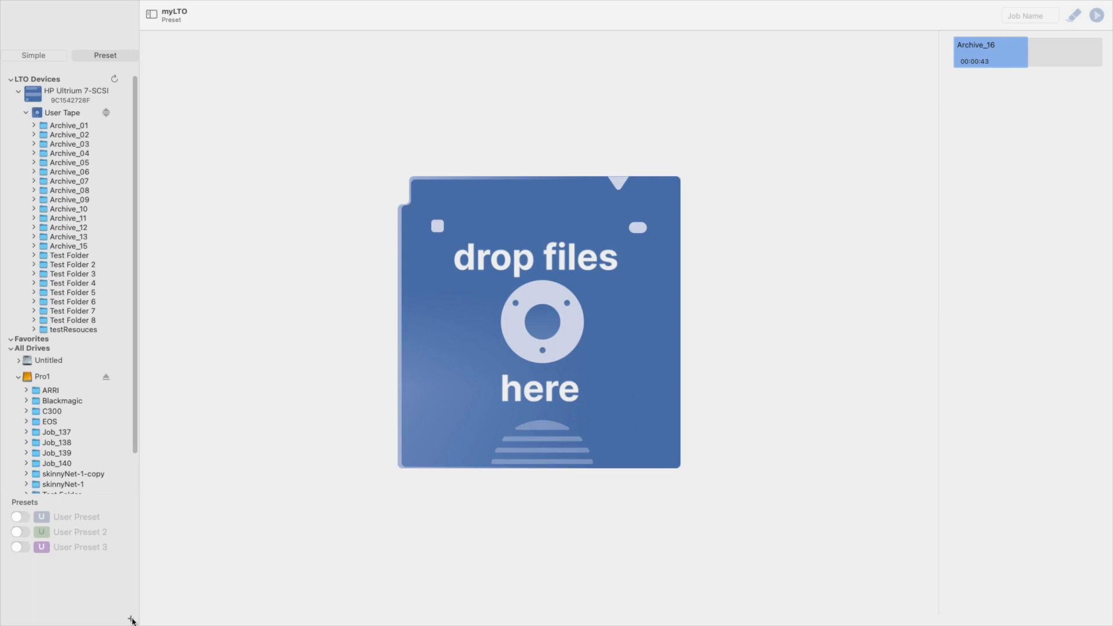
{"action": "left_click", "coordinate": [131, 620]}
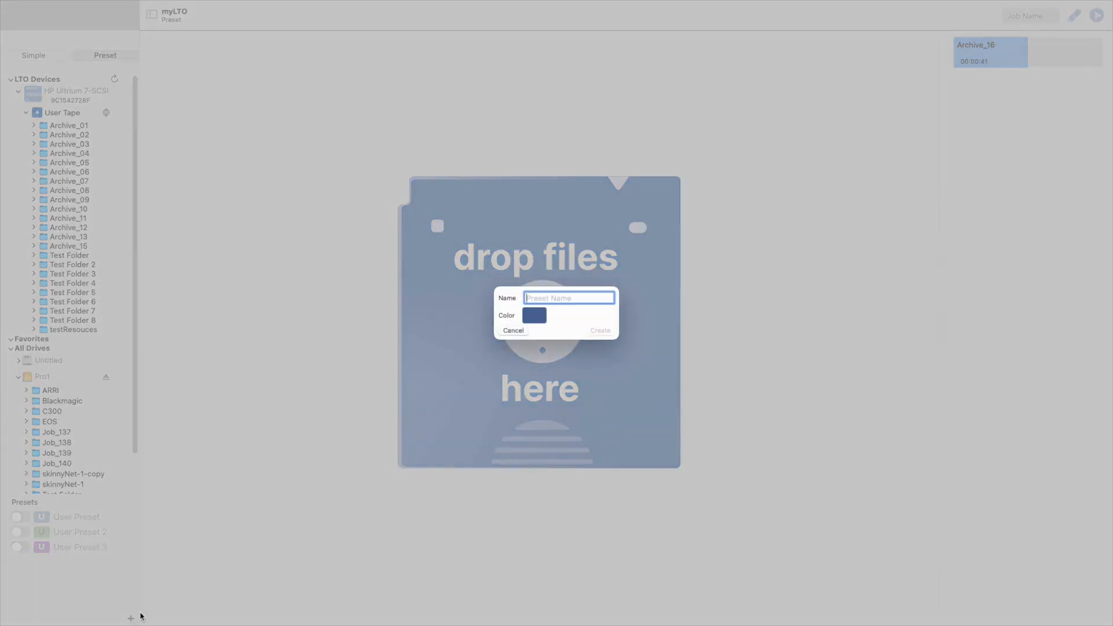
{"action": "left_click", "coordinate": [538, 318]}
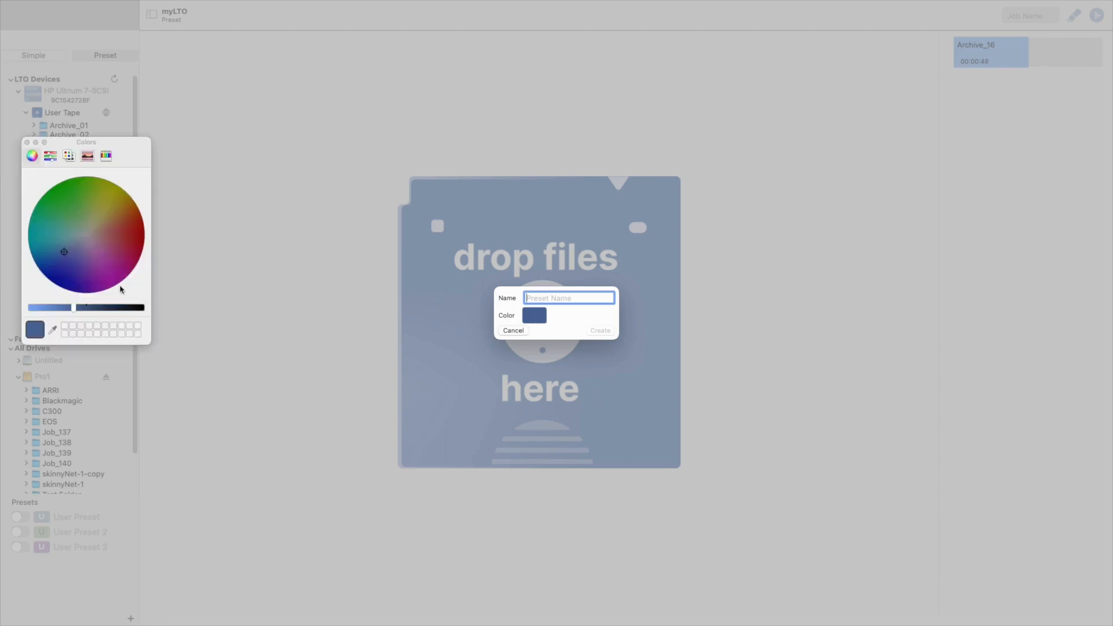
{"action": "left_click", "coordinate": [65, 233]}
{"action": "left_click_drag", "start_coordinate": [65, 233], "coordinate": [63, 185]}
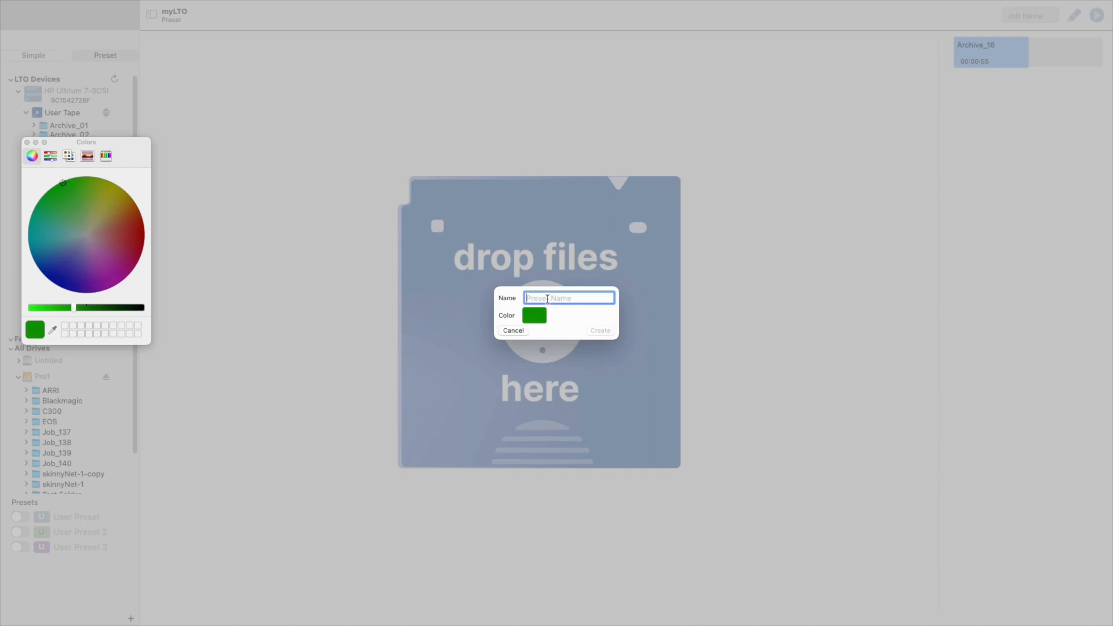
{"action": "type", "text": "Project 01"}
{"action": "left_click", "coordinate": [597, 331]}
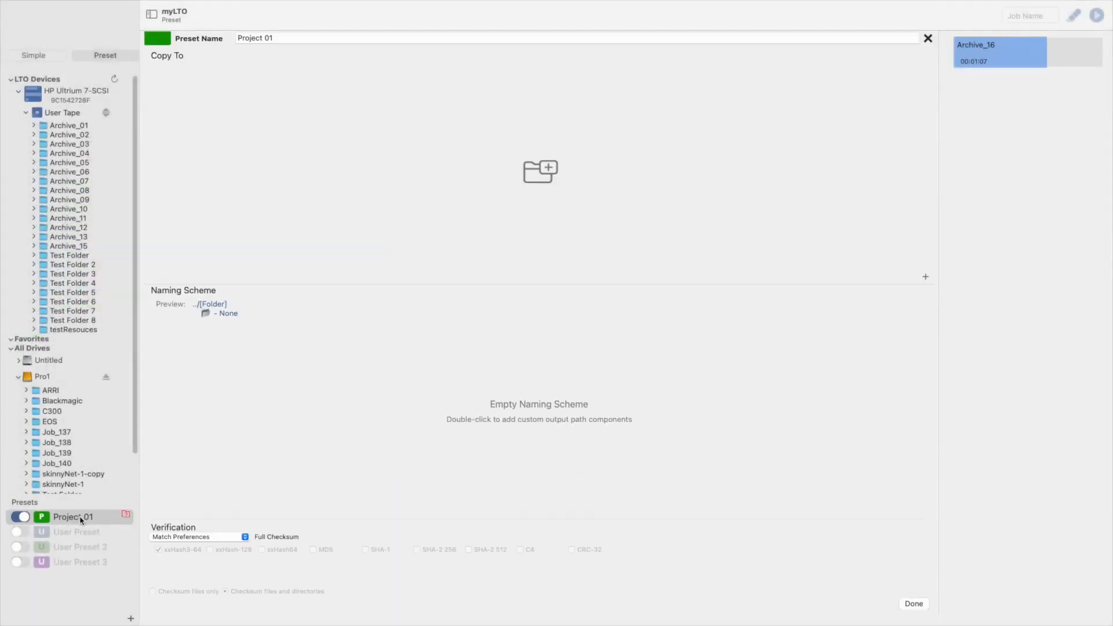
Step: Add the LTO device holding User Tape as the copy destination of the Project 01 preset
{"action": "left_click", "coordinate": [81, 519]}
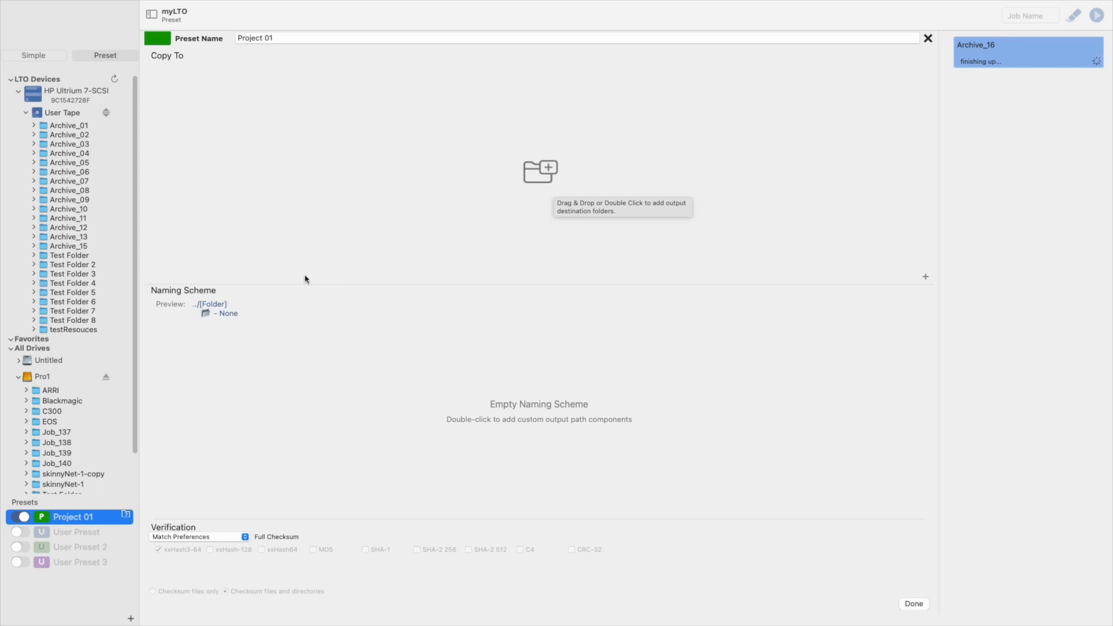
{"action": "left_click_drag", "start_coordinate": [43, 377], "coordinate": [78, 348]}
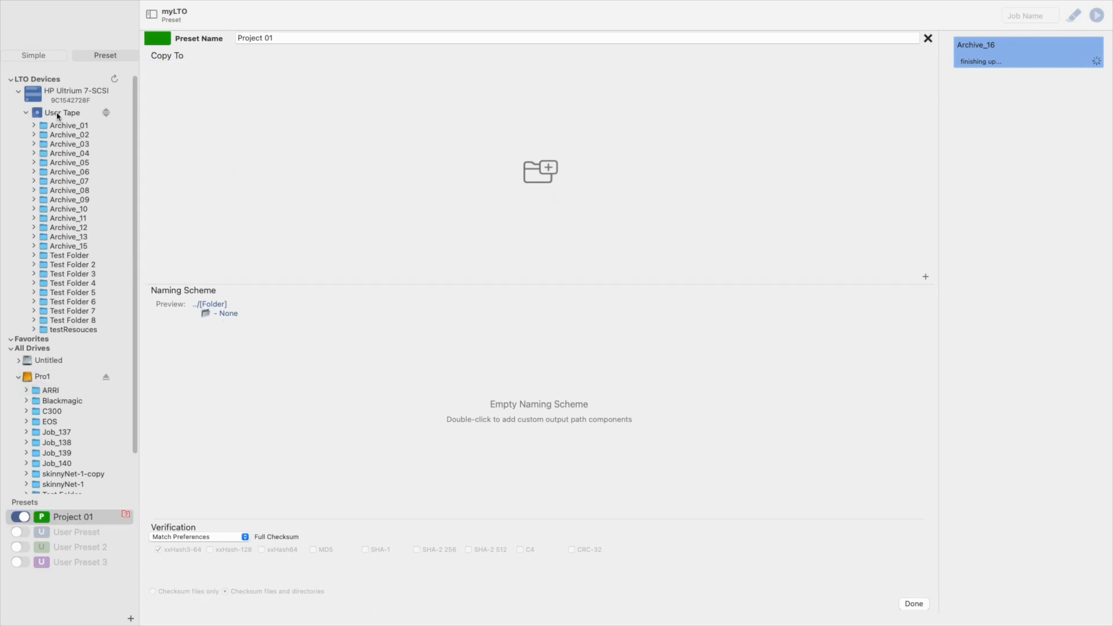
{"action": "left_click_drag", "start_coordinate": [58, 113], "coordinate": [232, 114]}
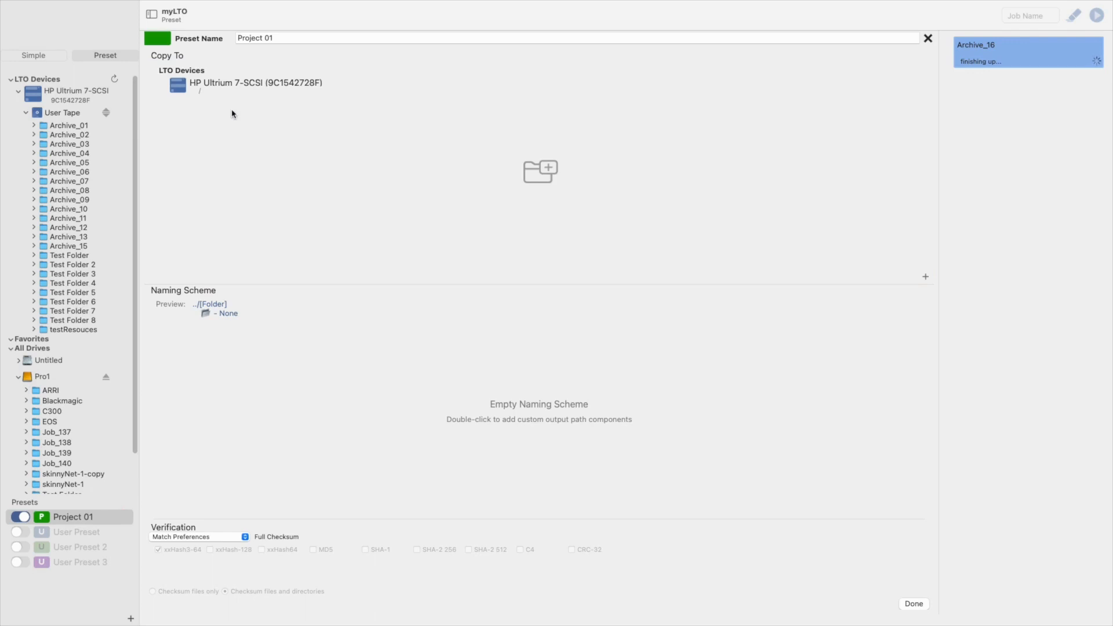
Step: Add a custom naming scheme to the preset and strip the Job_ prefix, numbering and dash, keeping only the Job Name token
{"action": "double_click", "coordinate": [438, 399]}
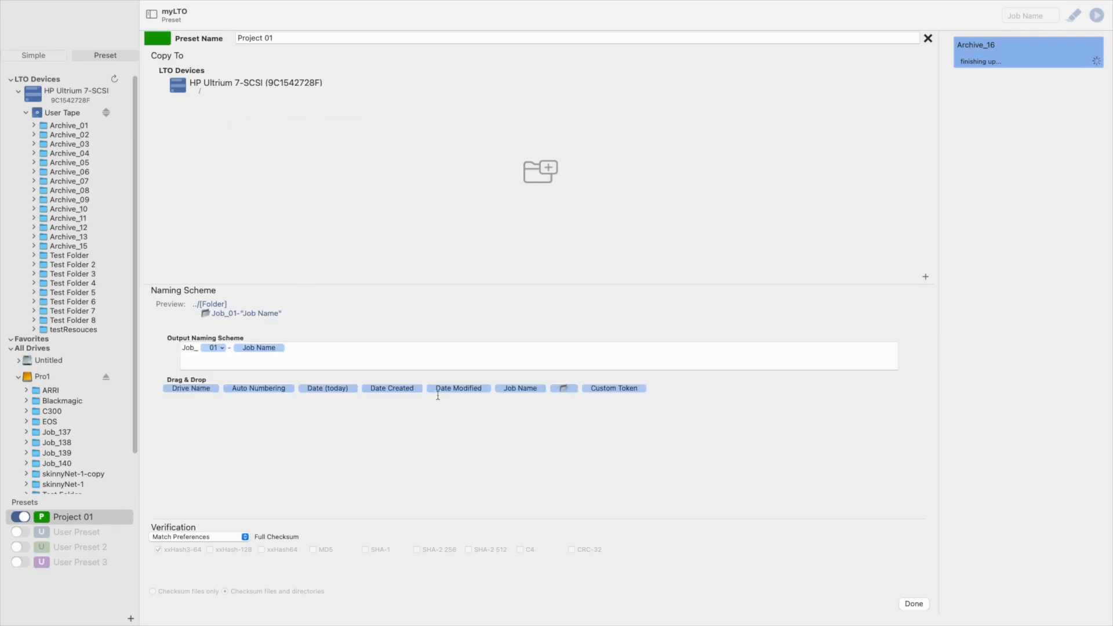
{"action": "left_click", "coordinate": [230, 349]}
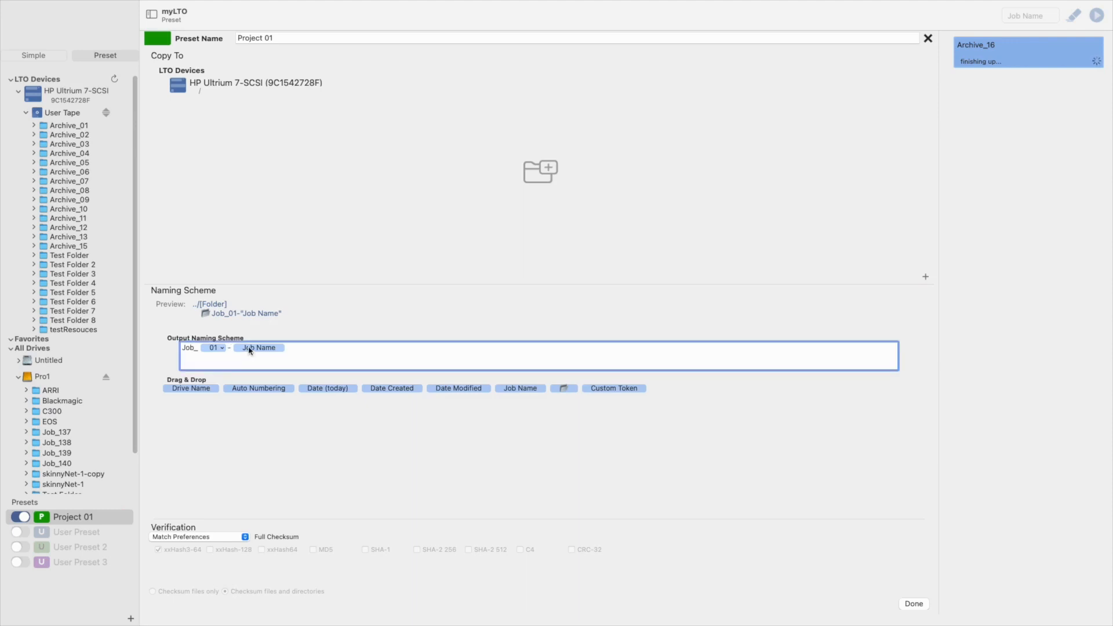
{"action": "key", "text": "BackSpace"}
{"action": "key", "text": "BackSpace"}
{"action": "key", "text": "BackSpace"}
{"action": "key", "text": "BackSpace"}
{"action": "key", "text": "BackSpace"}
{"action": "key", "text": "BackSpace"}
{"action": "left_click", "coordinate": [254, 349]}
Step: Append a folder level with today's date and a further folder level with Drive Name to the output naming scheme
{"action": "left_click_drag", "start_coordinate": [560, 389], "coordinate": [457, 355]}
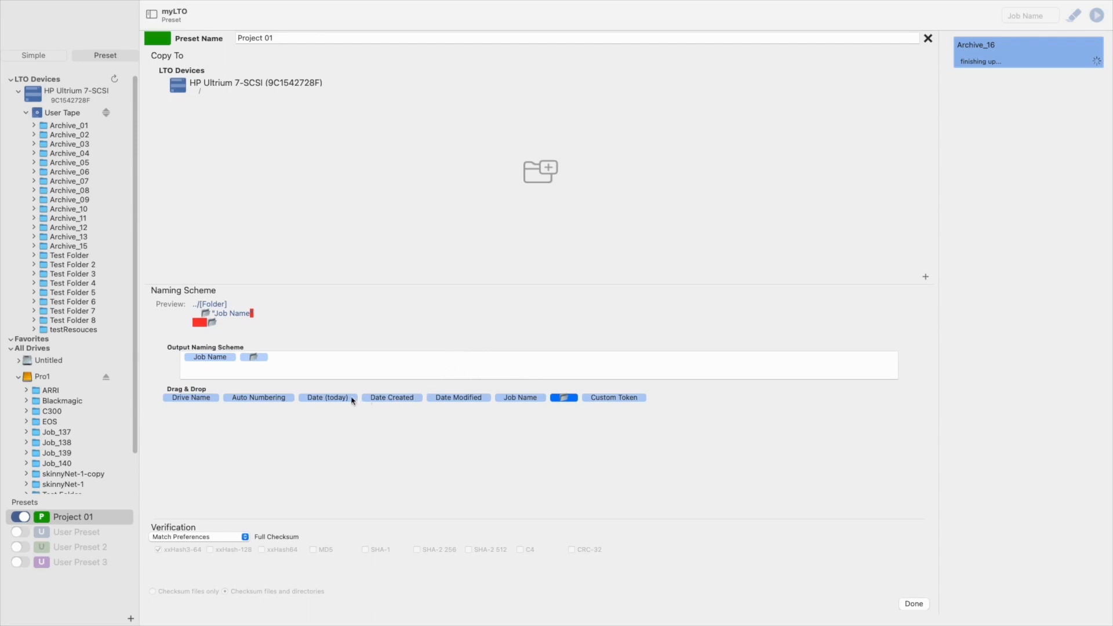
{"action": "left_click_drag", "start_coordinate": [352, 401], "coordinate": [349, 369]}
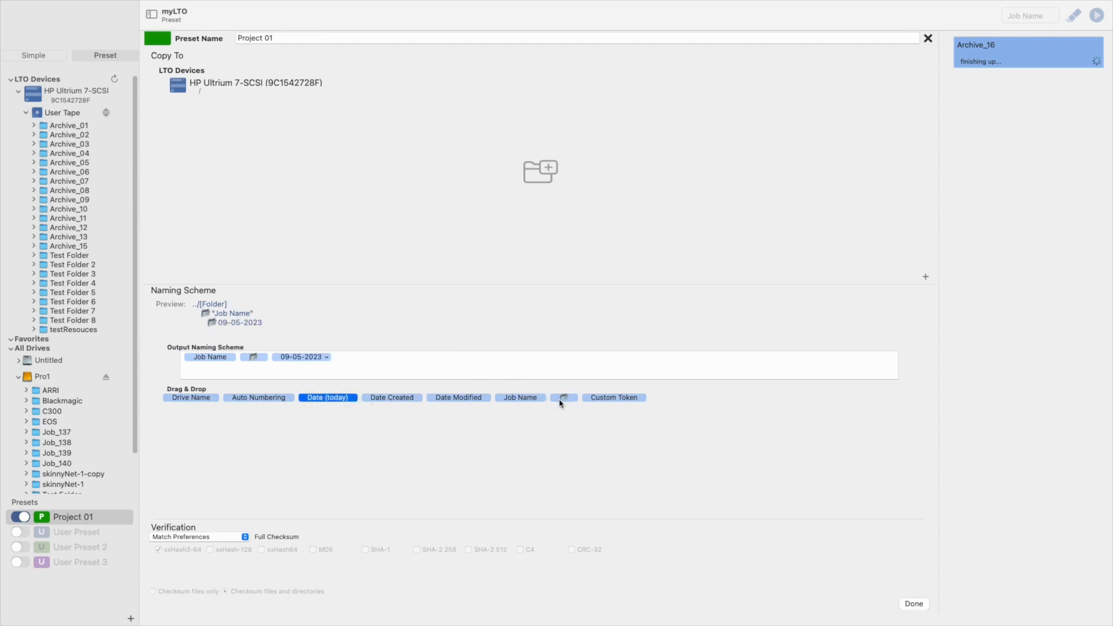
{"action": "left_click_drag", "start_coordinate": [563, 398], "coordinate": [456, 365]}
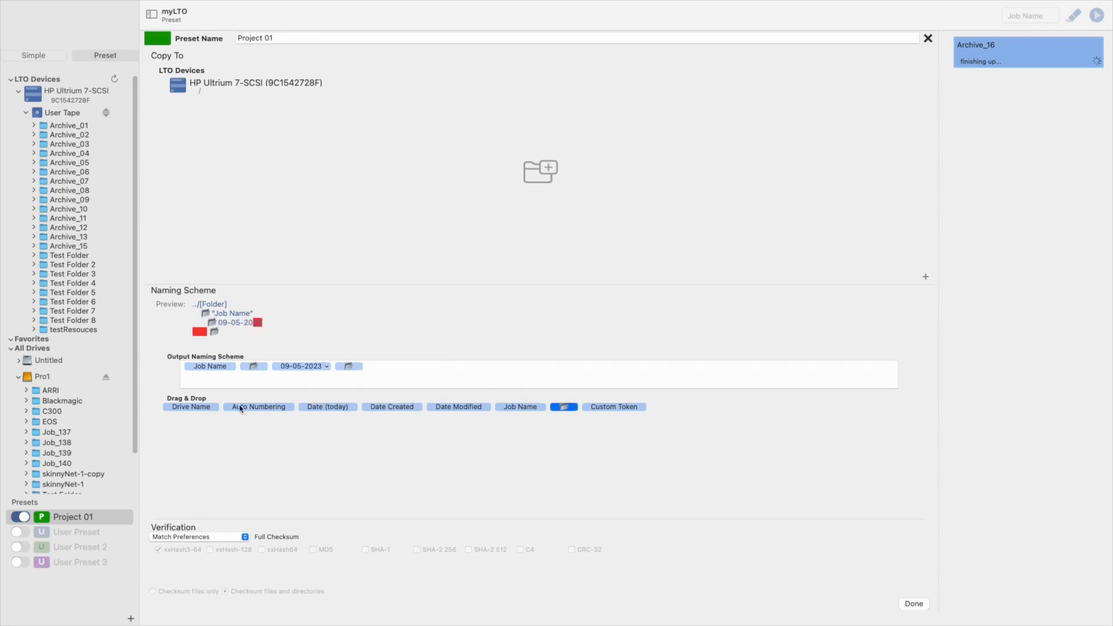
{"action": "left_click_drag", "start_coordinate": [209, 409], "coordinate": [413, 369]}
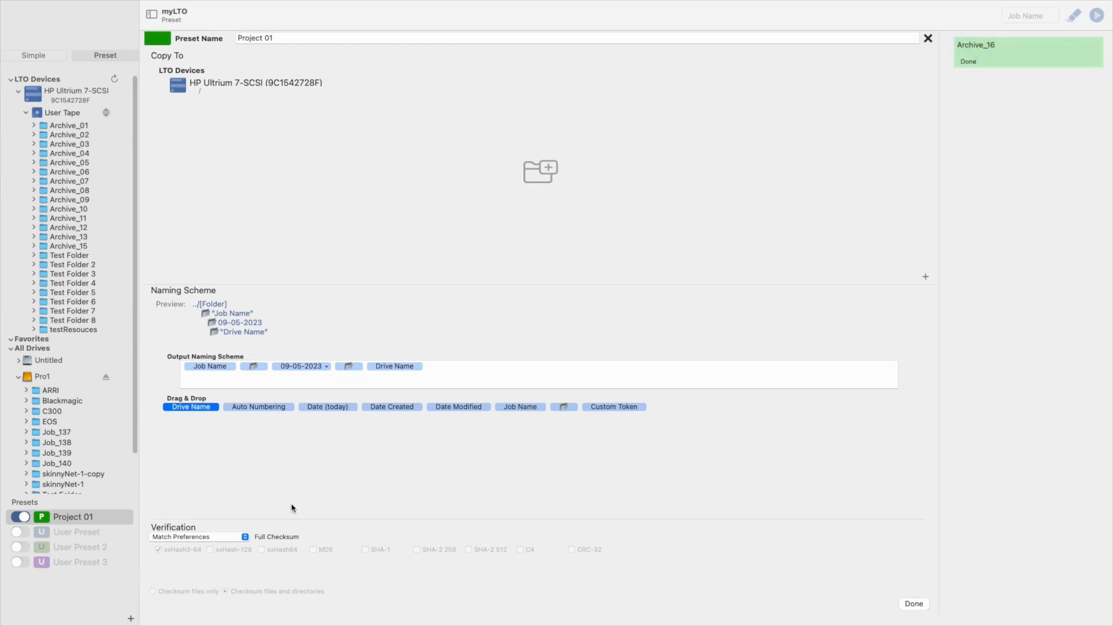
Step: Set the preset's verification to Full Checksum, enable xxHash-128 and xxHash64 alongside xxHash3-64, and finish editing the preset
{"action": "left_click", "coordinate": [245, 537]}
{"action": "left_click", "coordinate": [228, 557]}
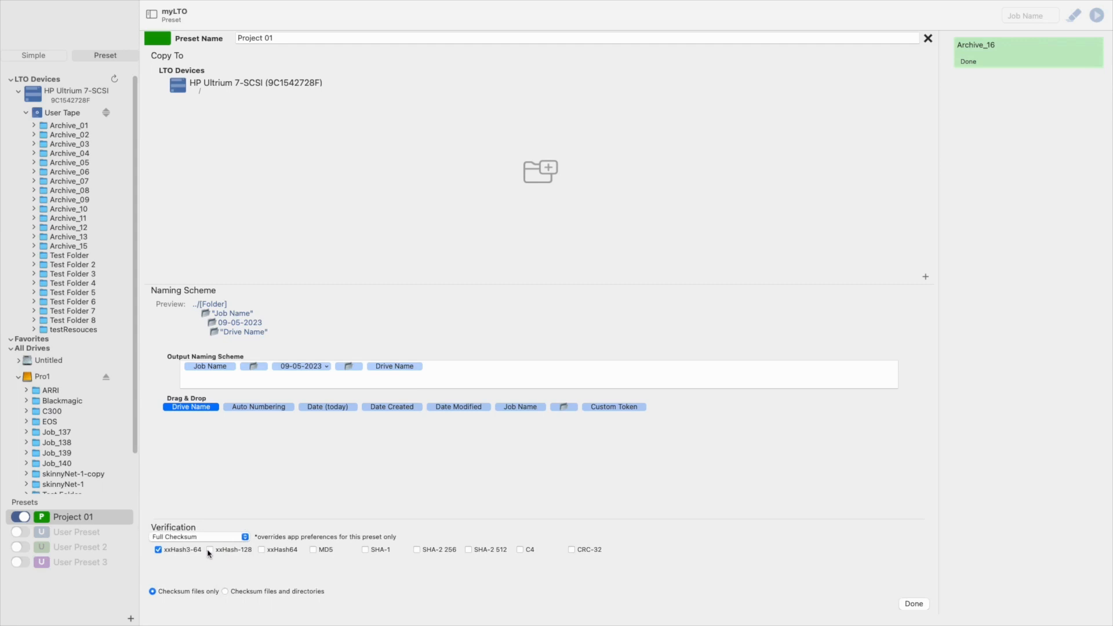
{"action": "left_click", "coordinate": [210, 550]}
{"action": "left_click", "coordinate": [261, 551]}
{"action": "left_click", "coordinate": [909, 605]}
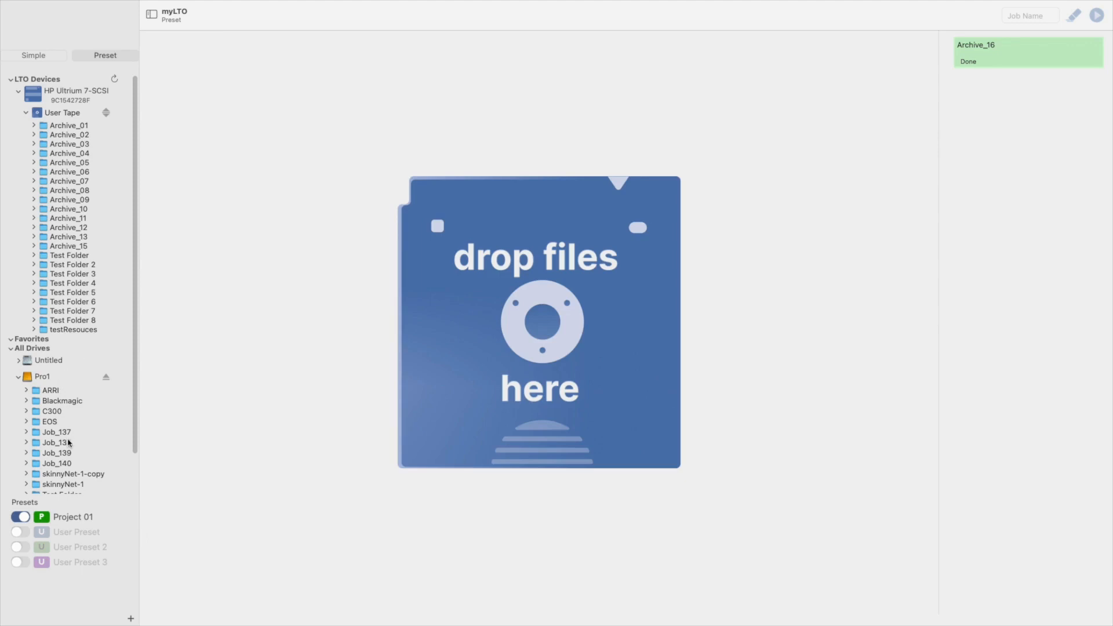
Step: Add Test Folder from Pro1, run it as job Archive_17 with the Project 01 preset, and close its progress view
{"action": "left_click_drag", "start_coordinate": [135, 375], "coordinate": [128, 418]}
{"action": "left_click_drag", "start_coordinate": [68, 453], "coordinate": [340, 224]}
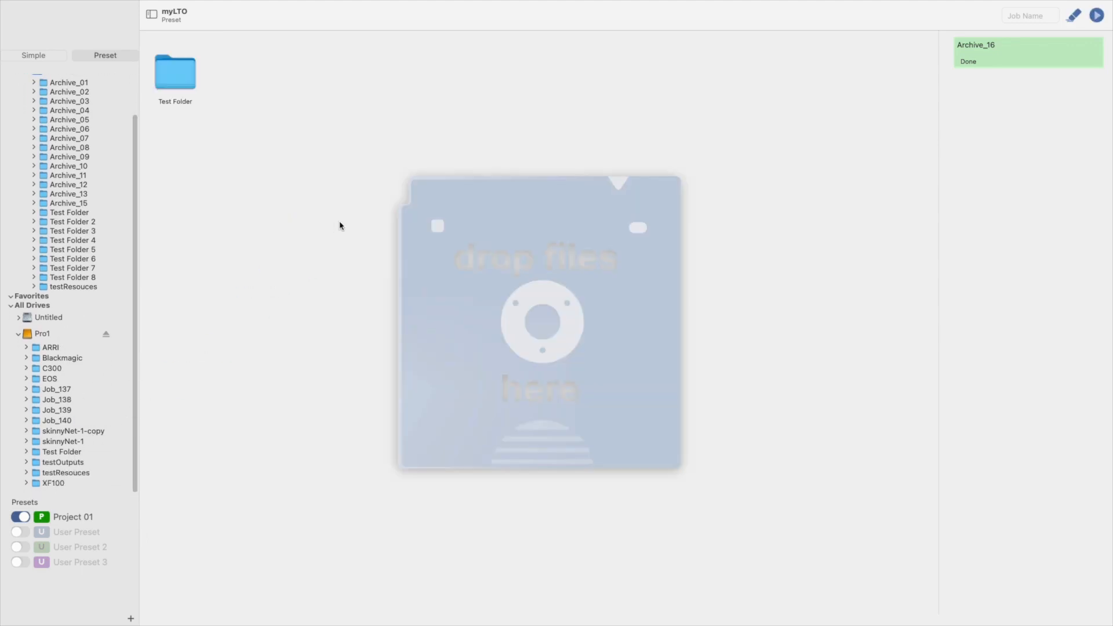
{"action": "left_click", "coordinate": [1040, 15]}
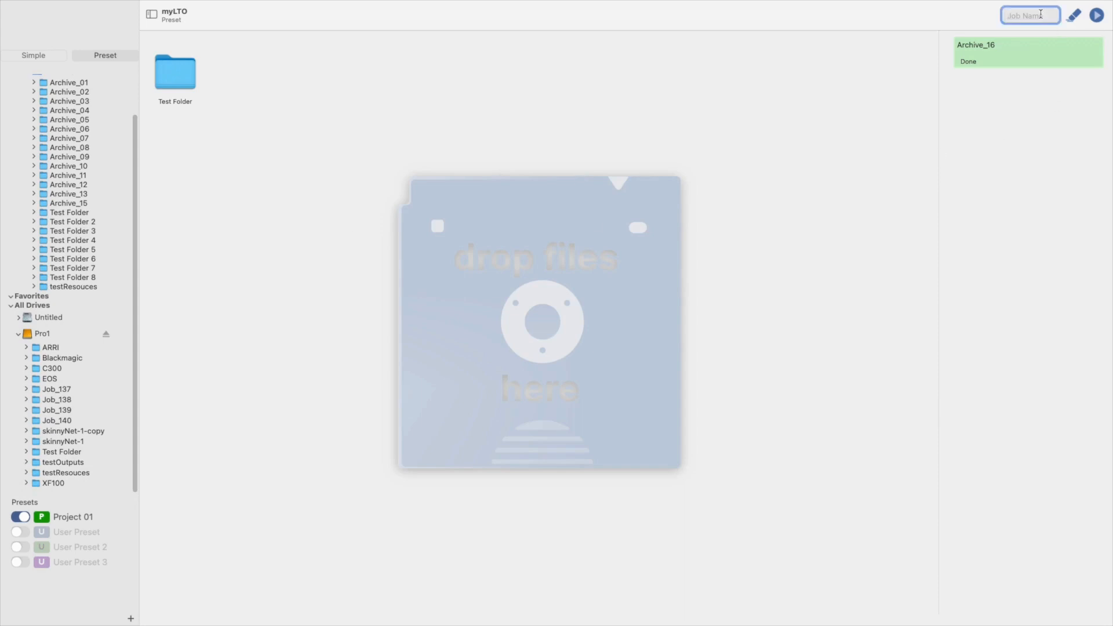
{"action": "type", "text": "Archive_17"}
{"action": "left_click", "coordinate": [1096, 15]}
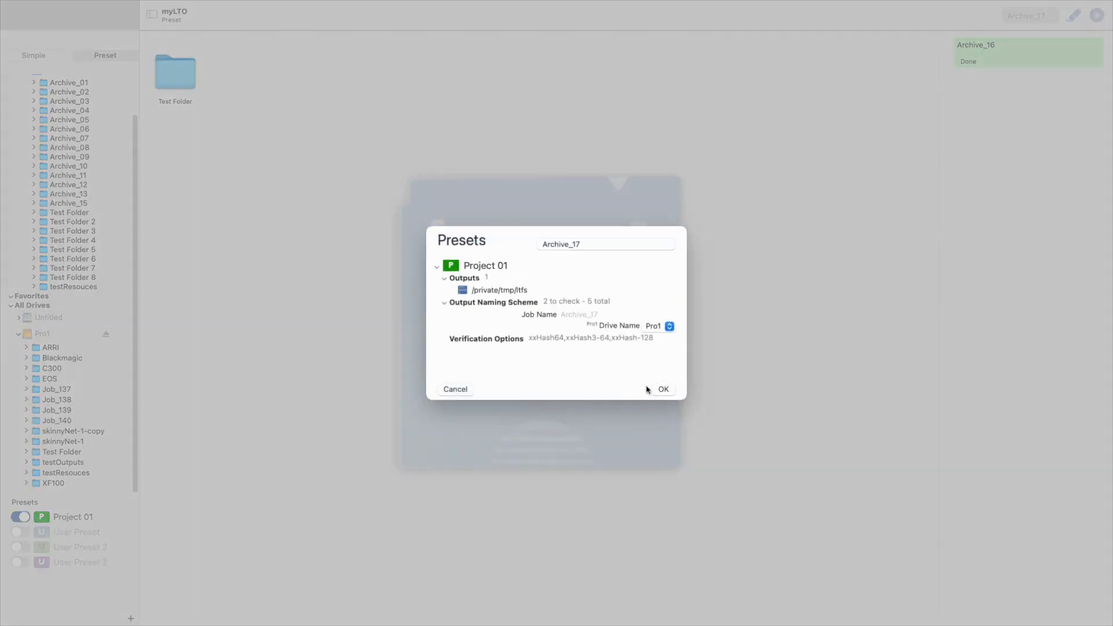
{"action": "left_click", "coordinate": [663, 390]}
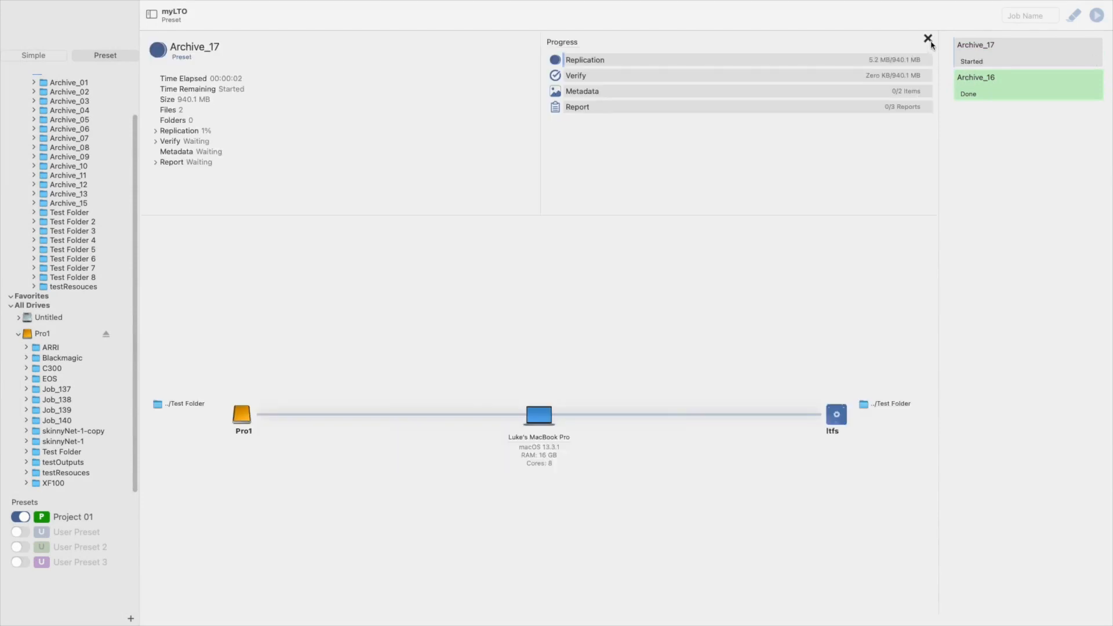
{"action": "left_click", "coordinate": [927, 38]}
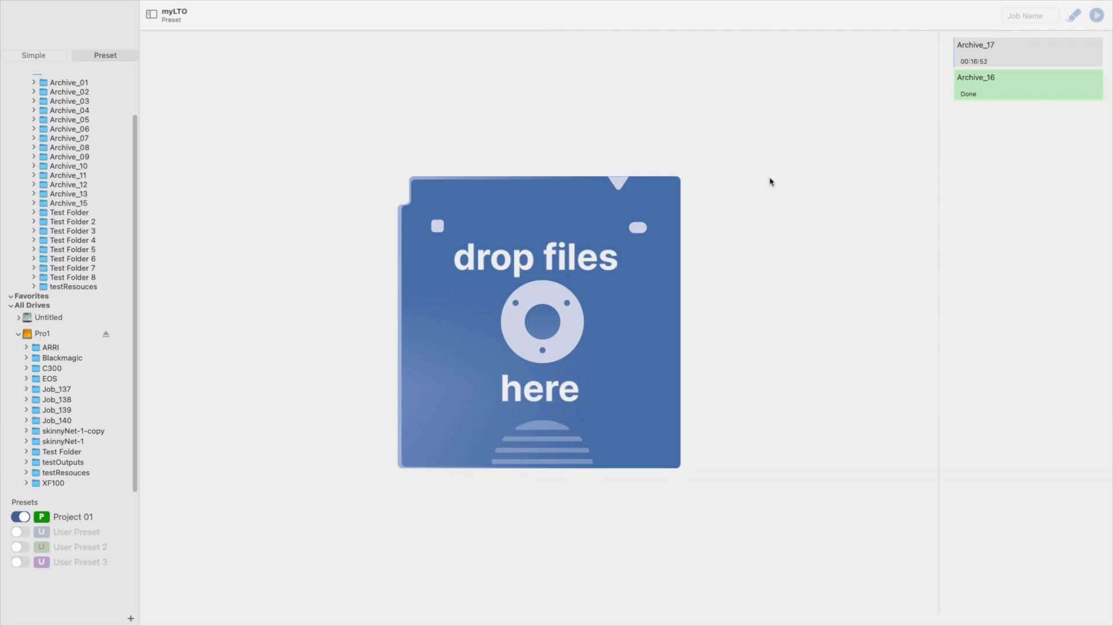
Step: Review the Archive_16 job's replication diagram and PDF report, then close its details
{"action": "left_click", "coordinate": [983, 93]}
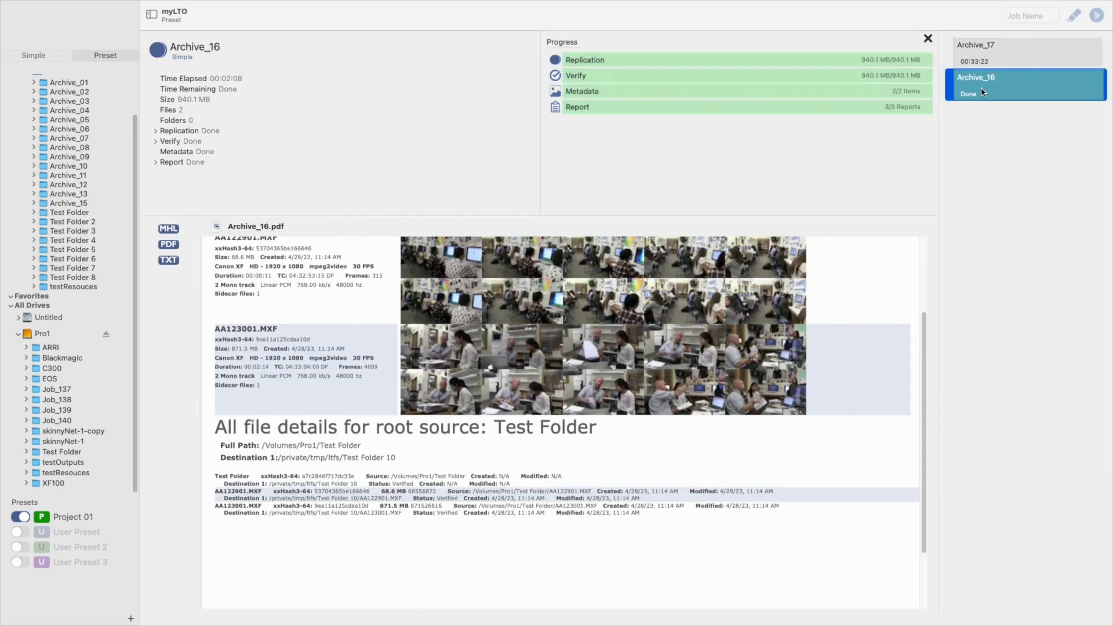
{"action": "left_click", "coordinate": [557, 62]}
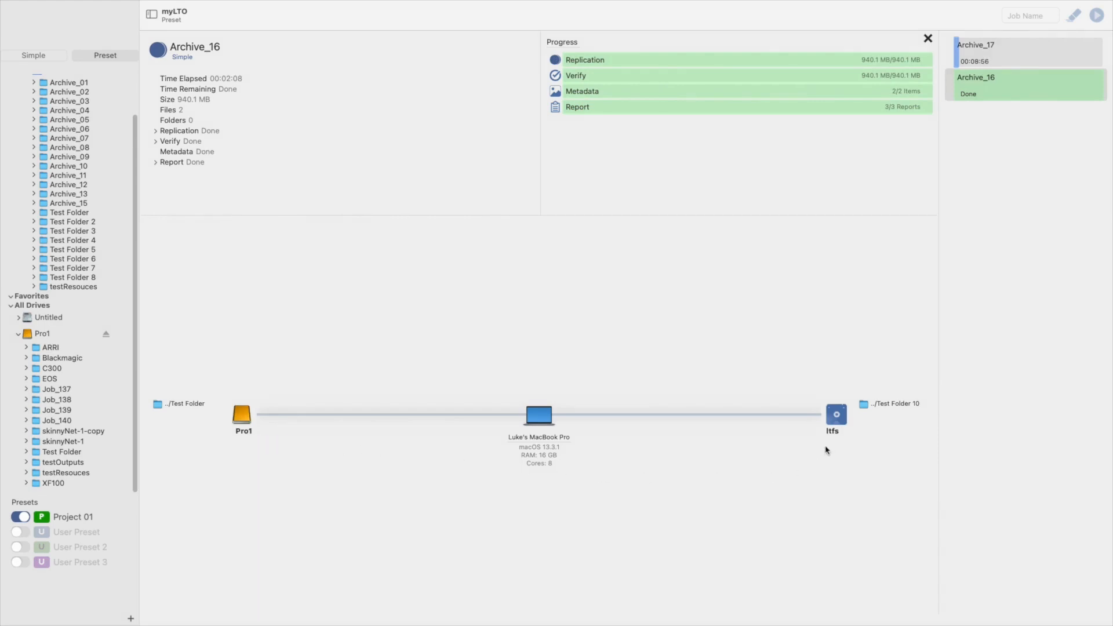
{"action": "left_click", "coordinate": [556, 112]}
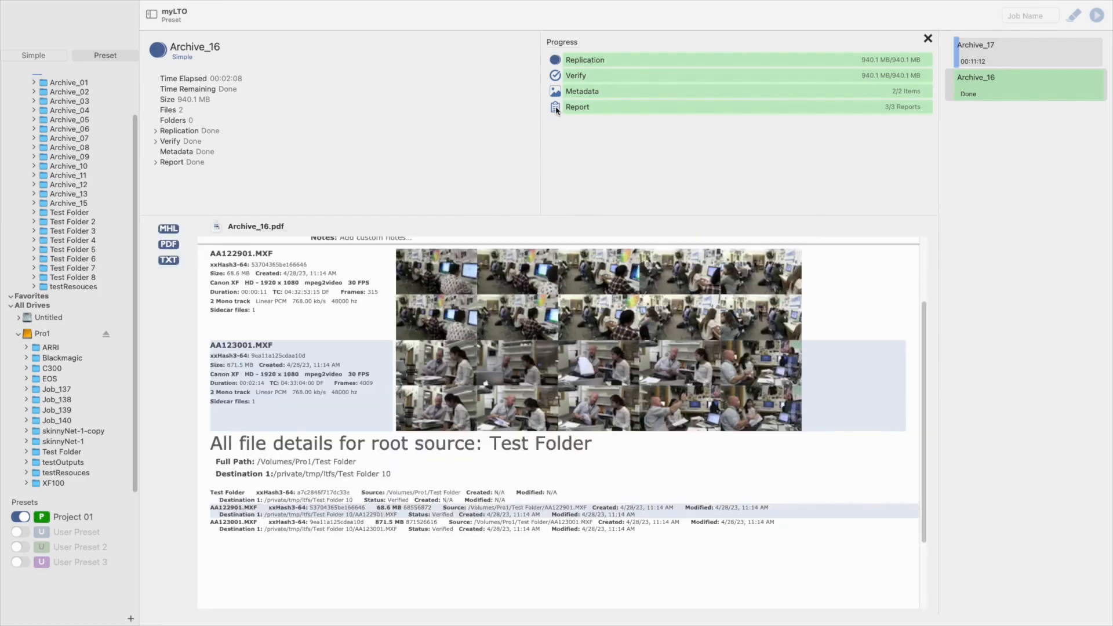
{"action": "scroll", "coordinate": [654, 380], "scroll_direction": "up", "scroll_amount": 3}
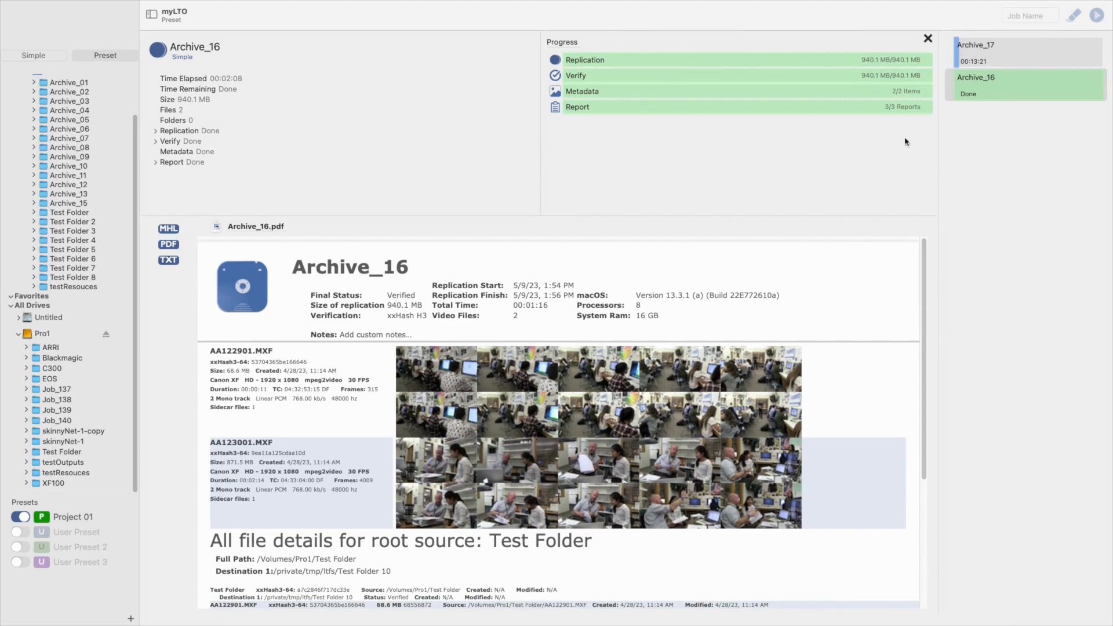
{"action": "left_click", "coordinate": [927, 39]}
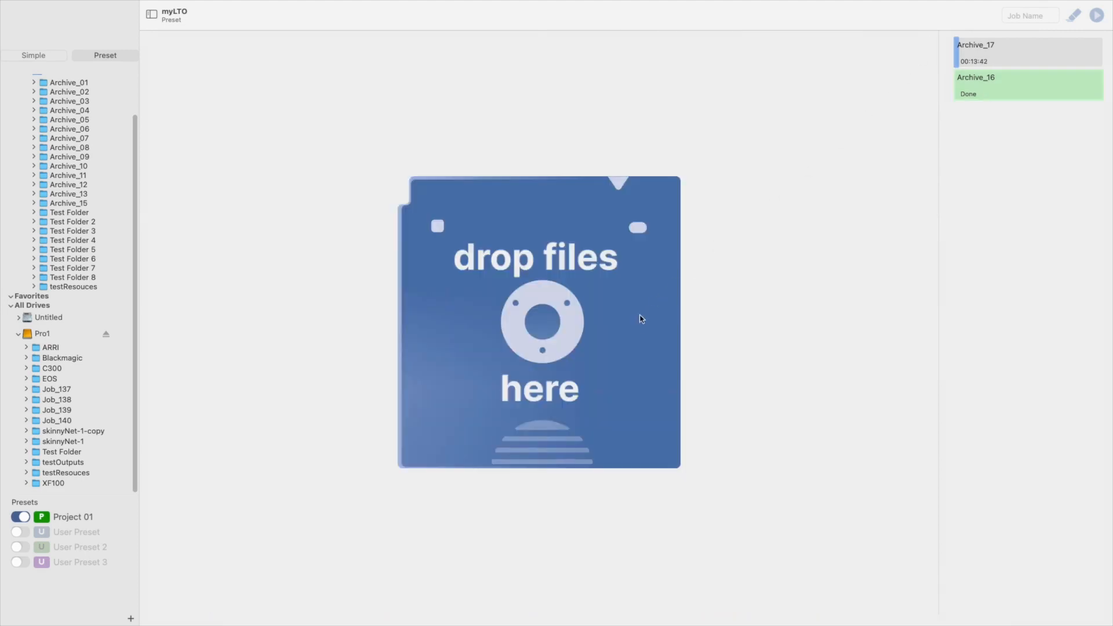